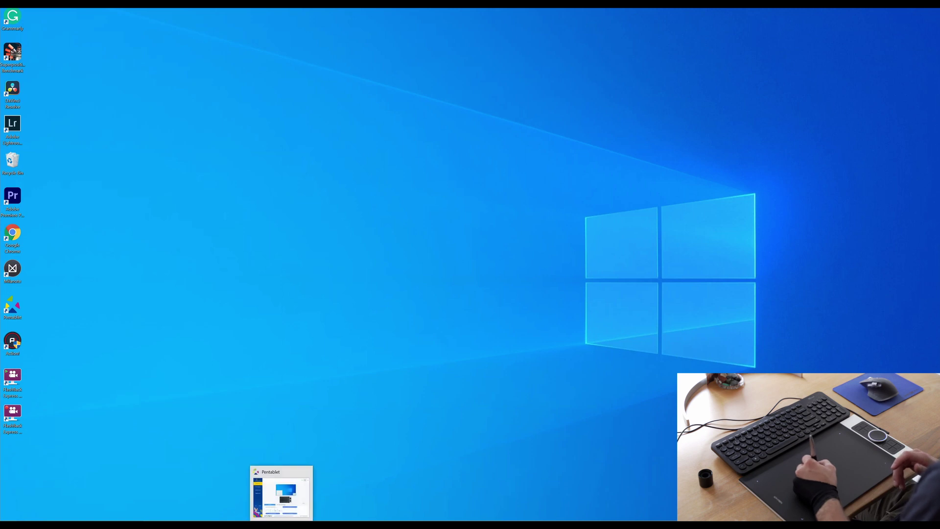
Open the PenTablet settings window, browse Pen and Shortcut keys, and return to Work Area.
left_click(281, 489)
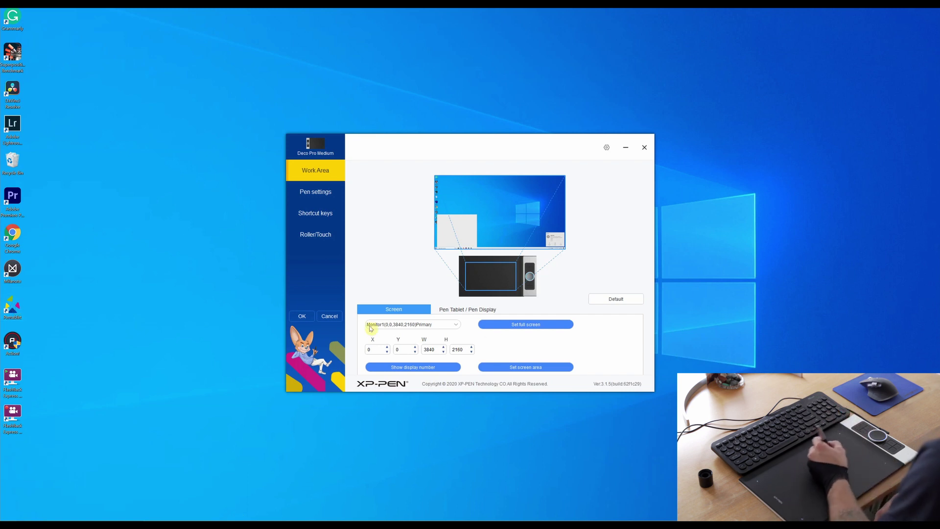
left_click_drag(488, 158, 506, 157)
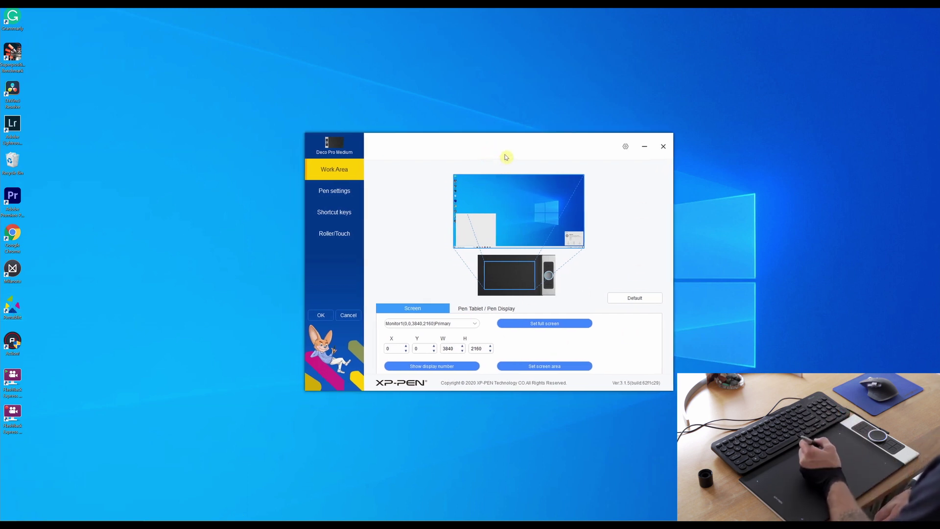
left_click(355, 194)
left_click(331, 210)
left_click(337, 163)
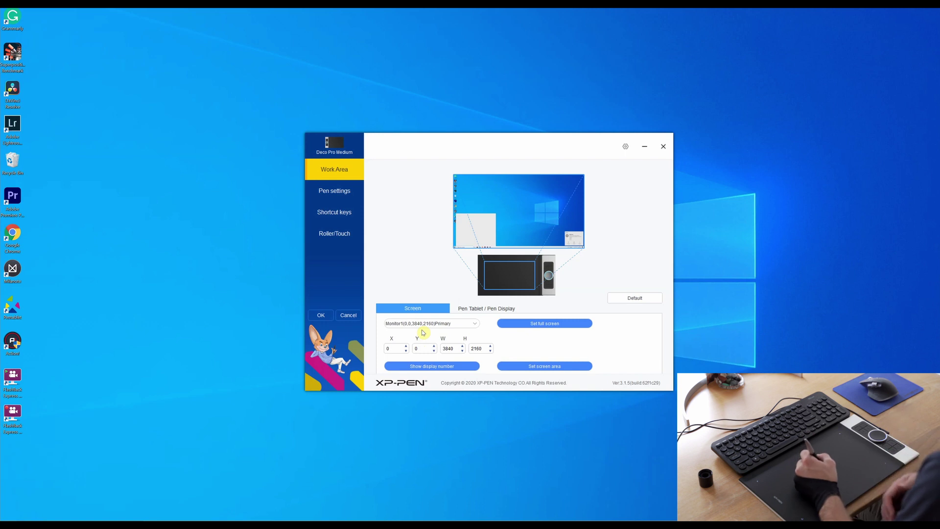
left_click(463, 310)
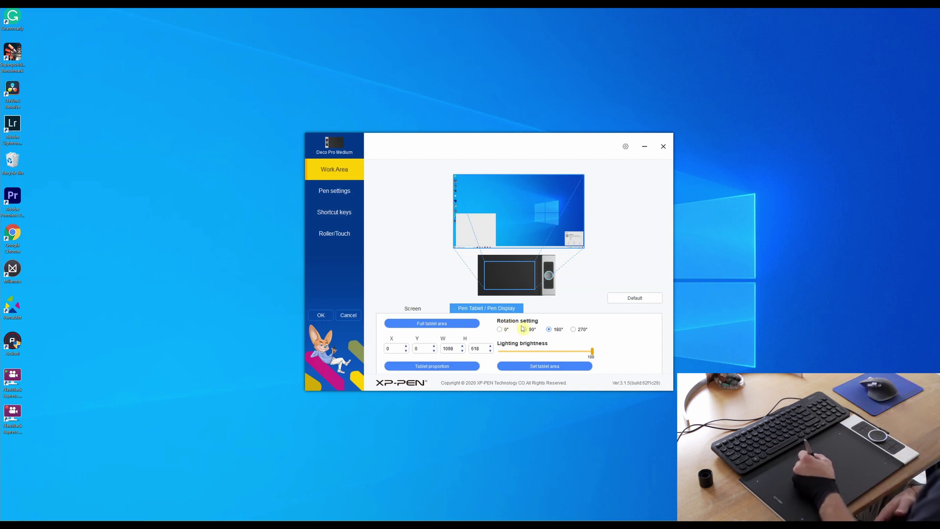
left_click(500, 329)
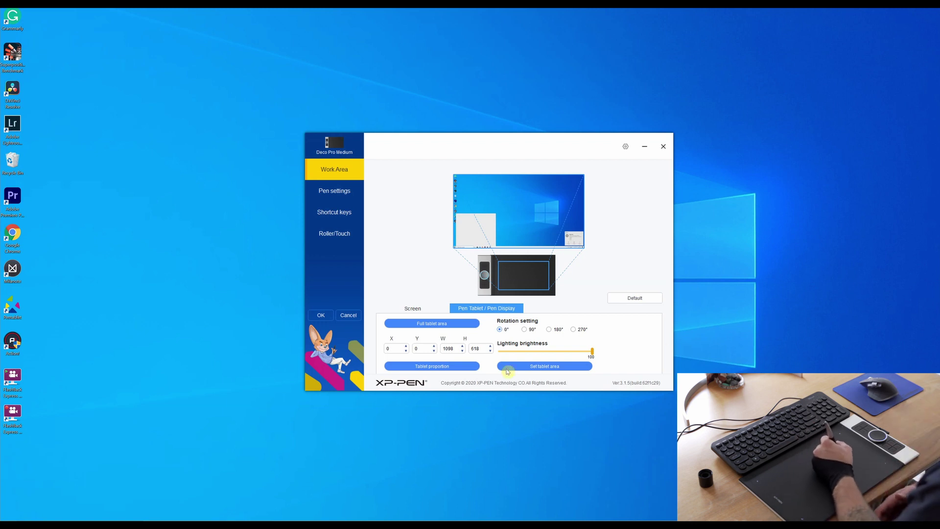
left_click(550, 330)
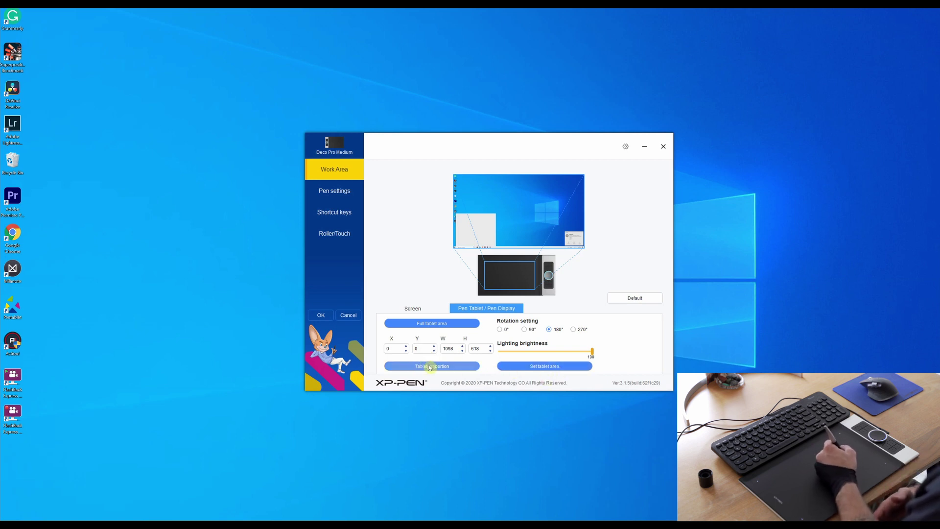
left_click(419, 309)
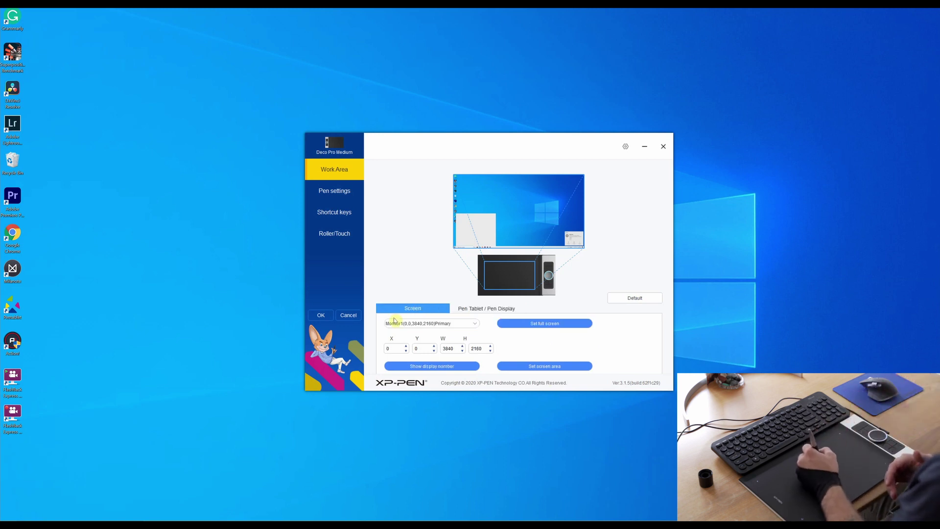
Keep Monitor1 (Primary) as the mapped display, save the work area, and show Pen settings.
left_click(406, 325)
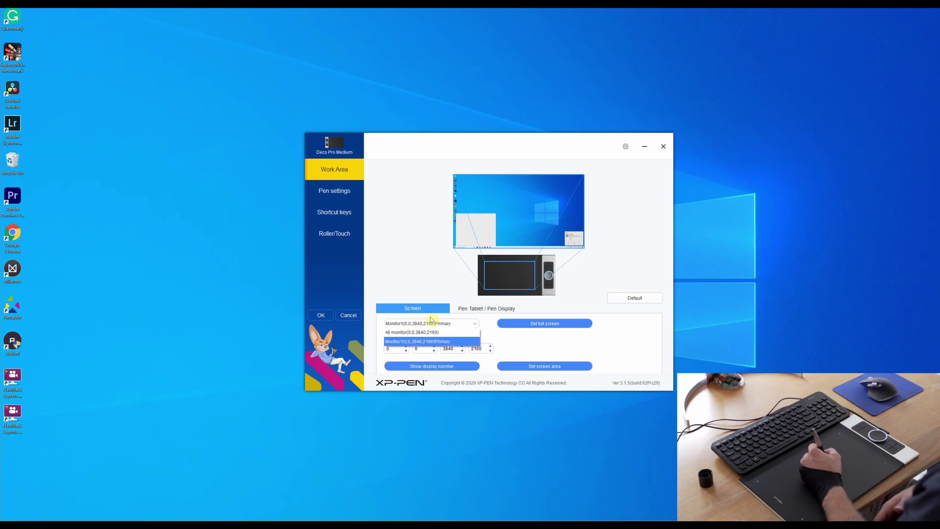
left_click(432, 341)
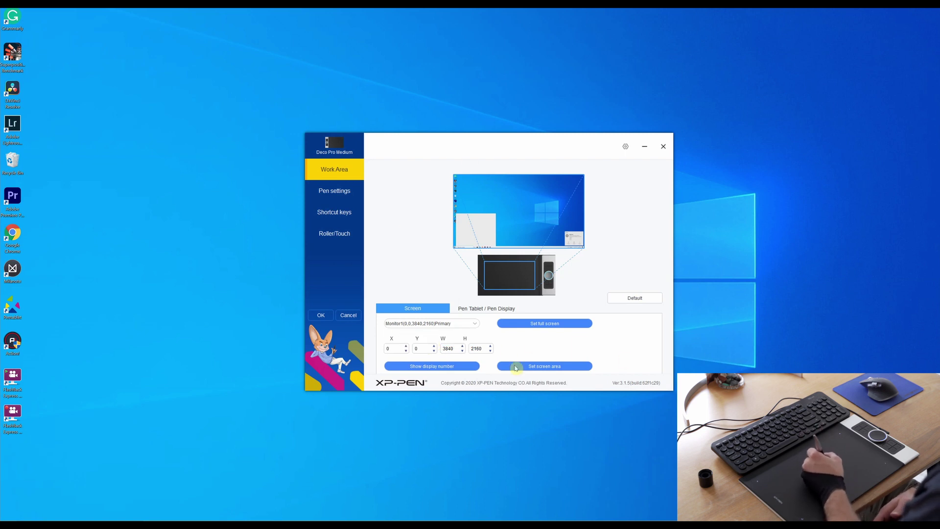
left_click(319, 312)
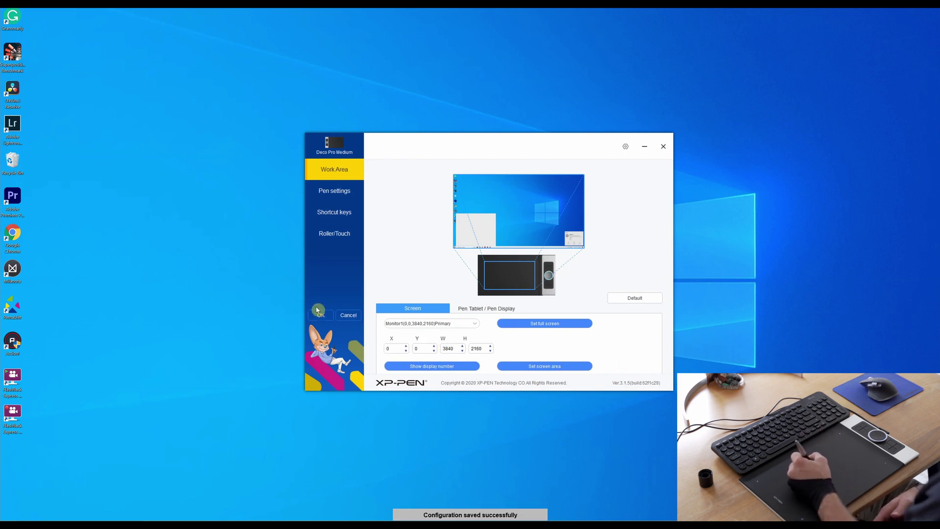
left_click(342, 191)
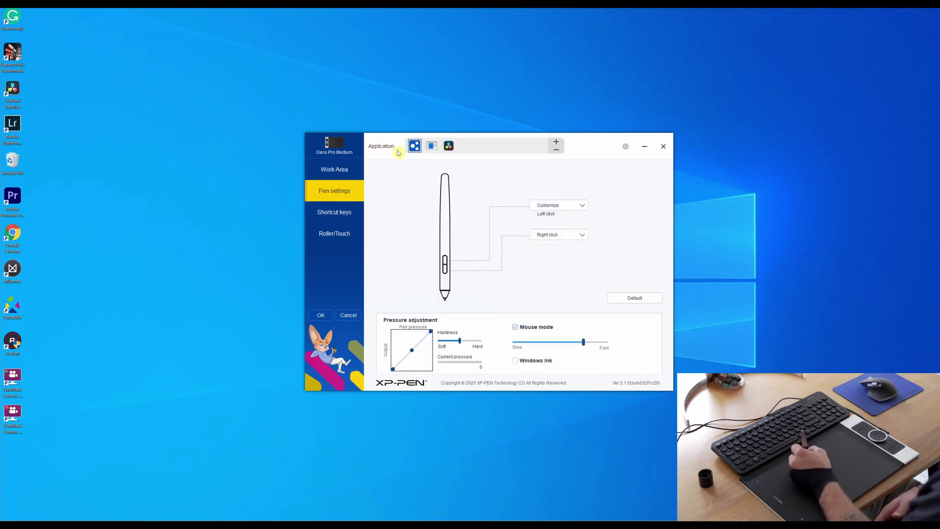
Switch the pen settings to the third application profile and confirm the Select application dialog.
left_click(449, 146)
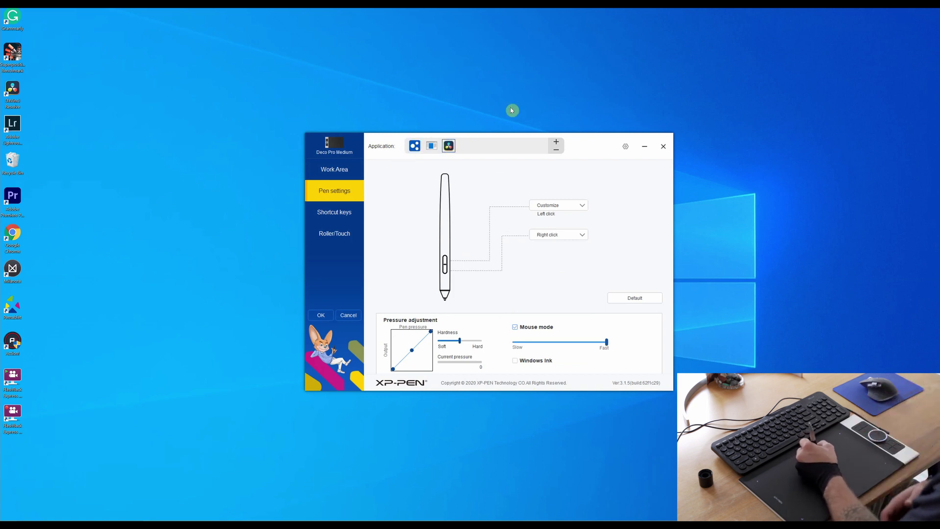
left_click(556, 142)
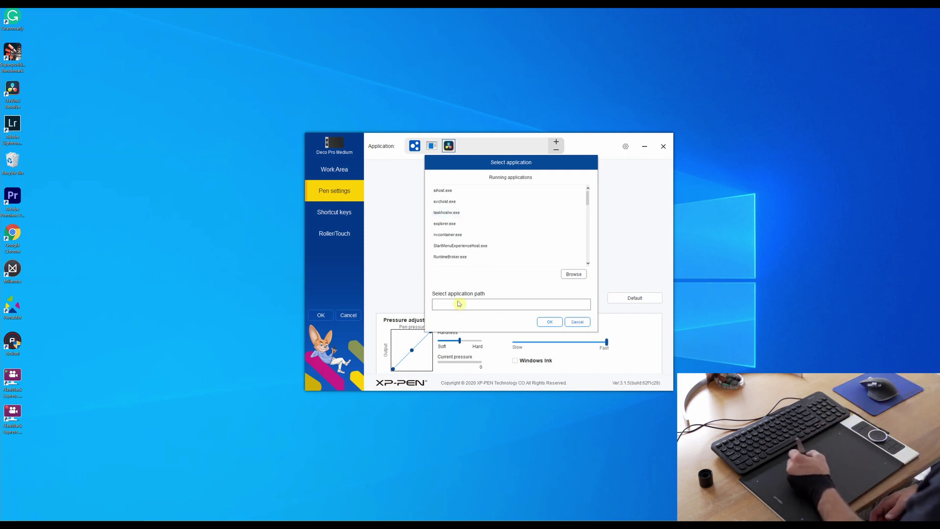
left_click(545, 322)
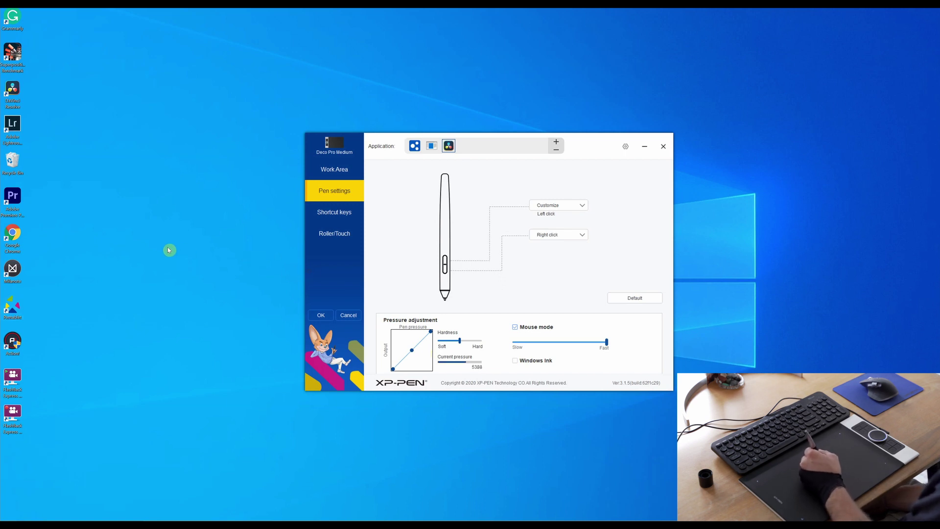
right_click(245, 317)
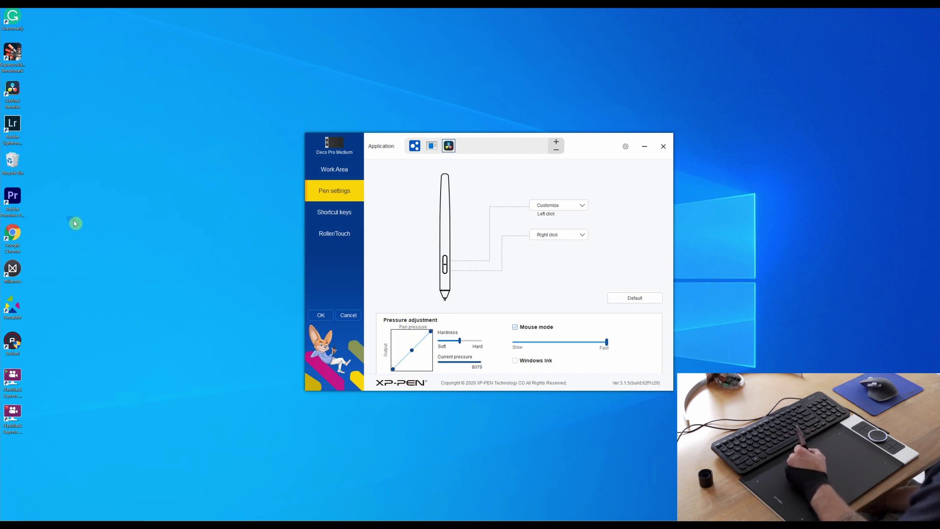
left_click_drag(106, 247, 205, 268)
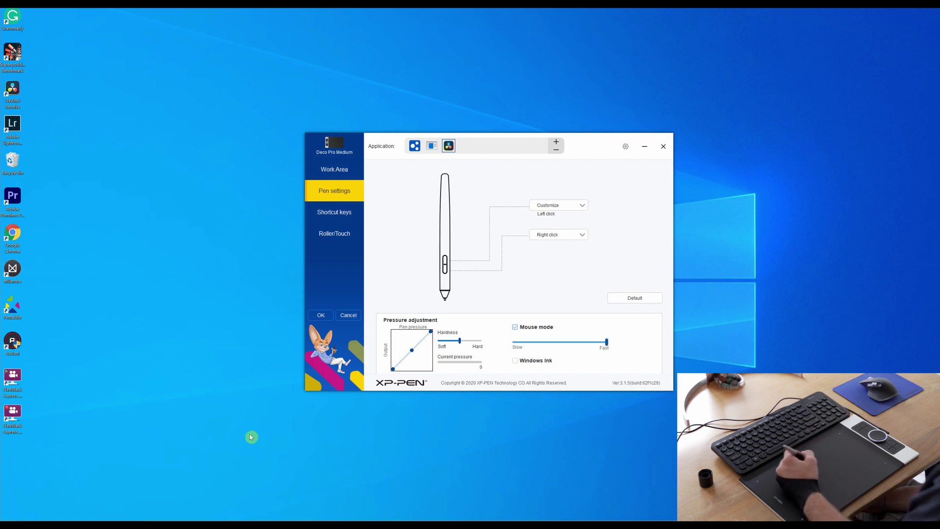
left_click_drag(134, 218, 245, 300)
left_click_drag(156, 169, 211, 228)
left_click_drag(131, 118, 238, 284)
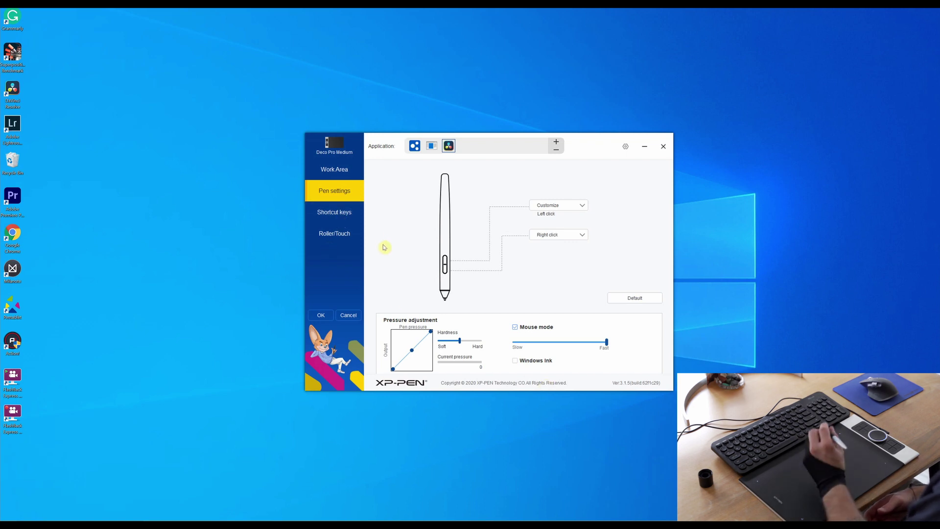
Show the K1–K8 express key assignments and choose Customize for K1.
left_click(340, 213)
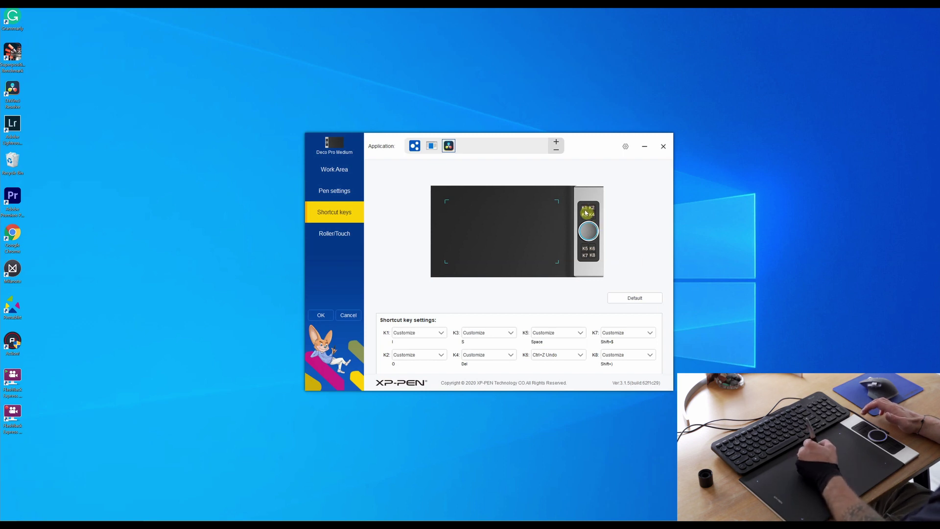
left_click(410, 338)
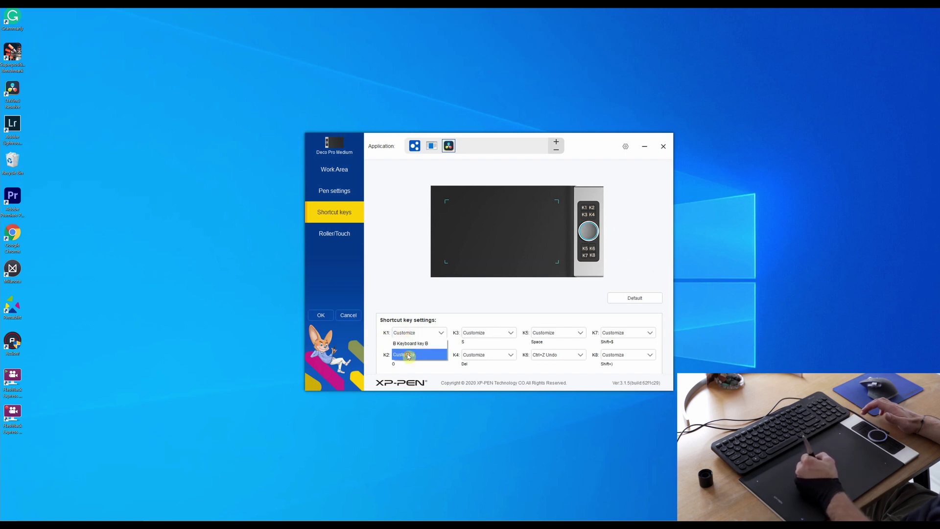
left_click(408, 355)
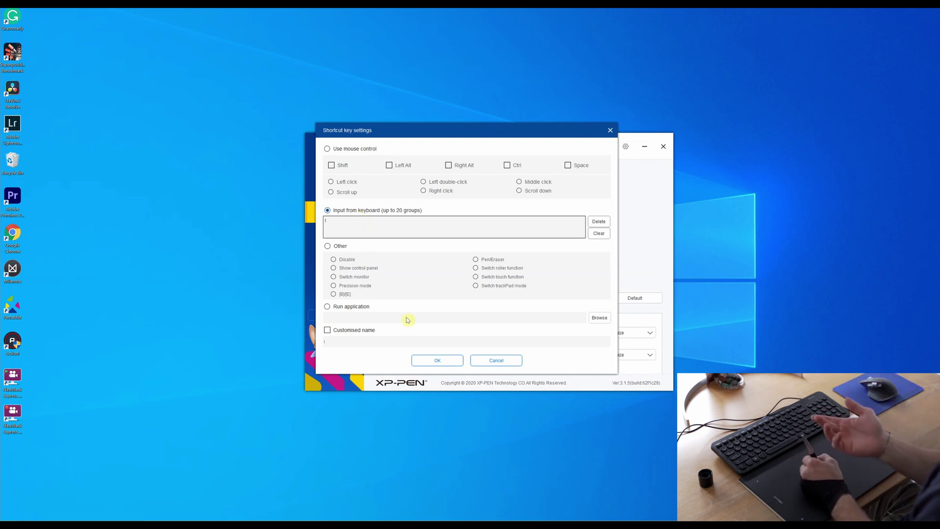
Confirm K1's custom keyboard shortcut as I.
left_click(433, 362)
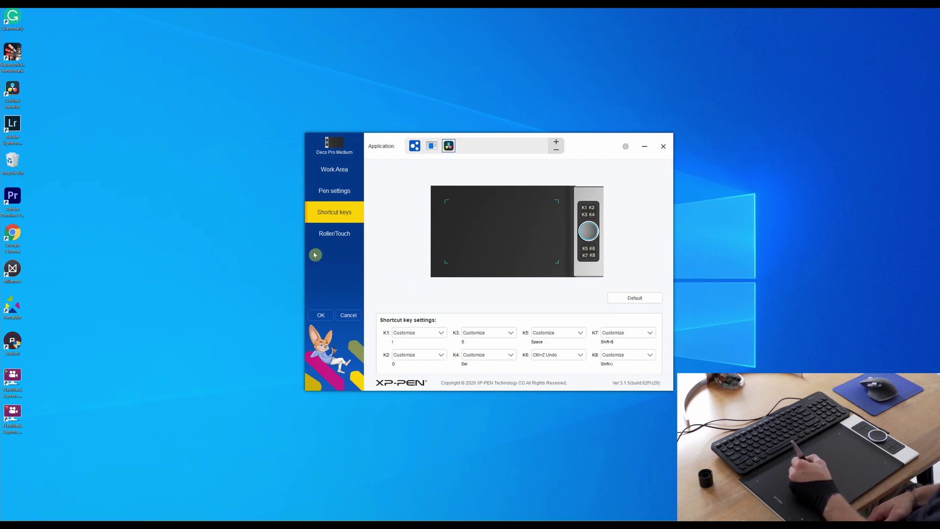
Review the Roller and Touch tabs of the Roller/Touch settings.
left_click(321, 235)
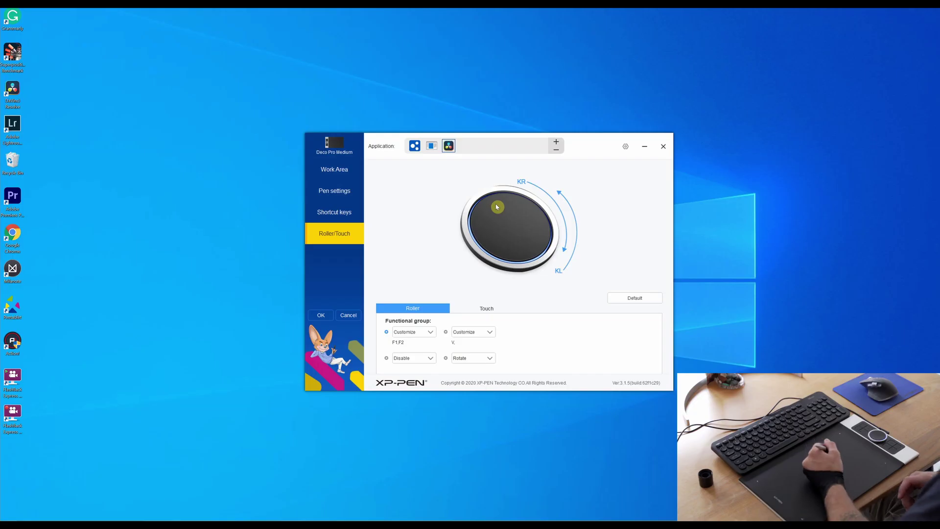
left_click(388, 308)
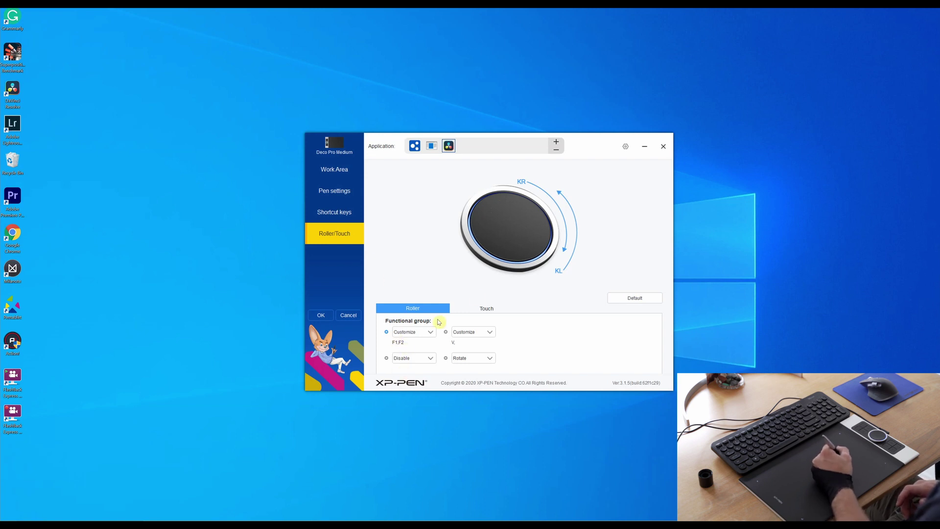
left_click(488, 308)
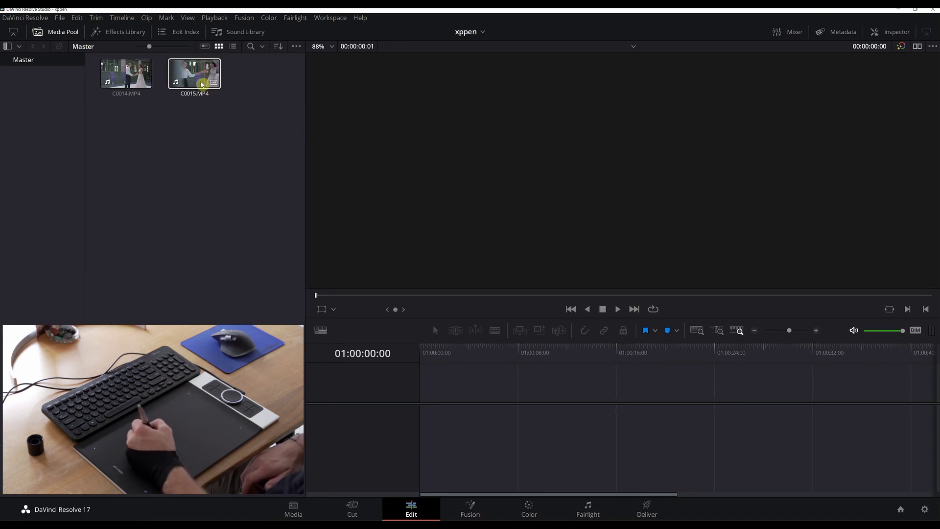
Load C0015.MP4, mark an Out point, and drag its video-only section to create Timeline 1.
left_click(195, 83)
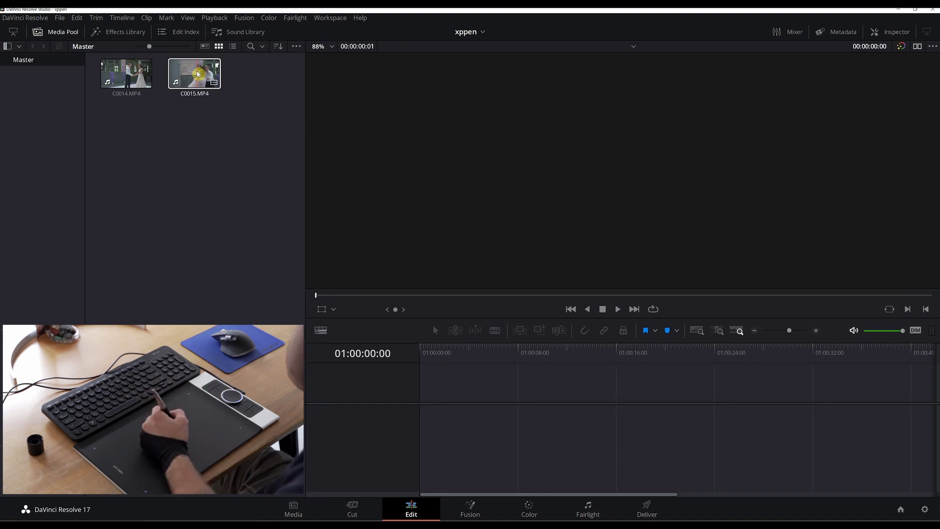
double_click(196, 74)
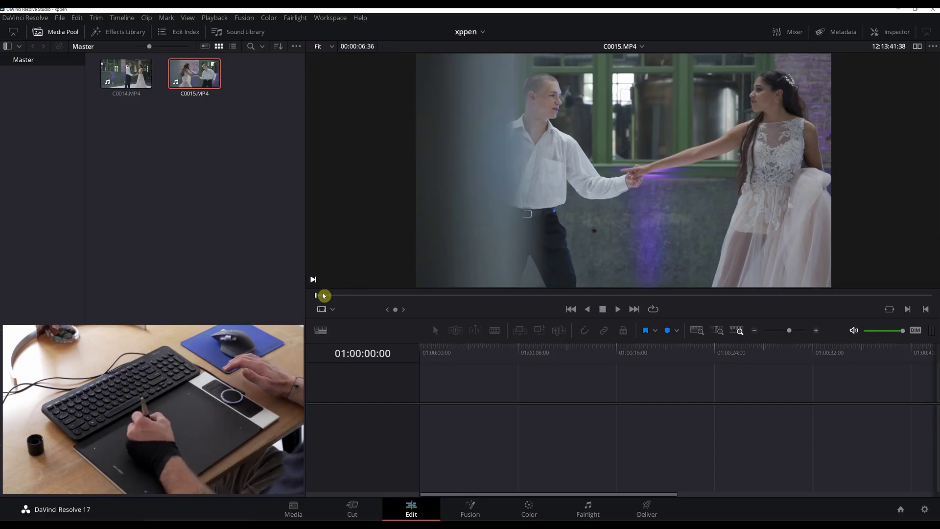
key("space")
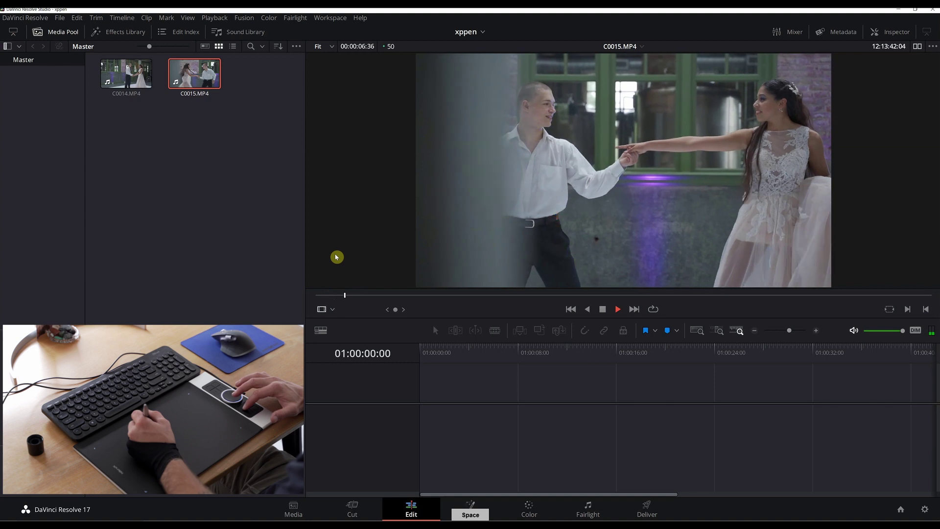
key("space")
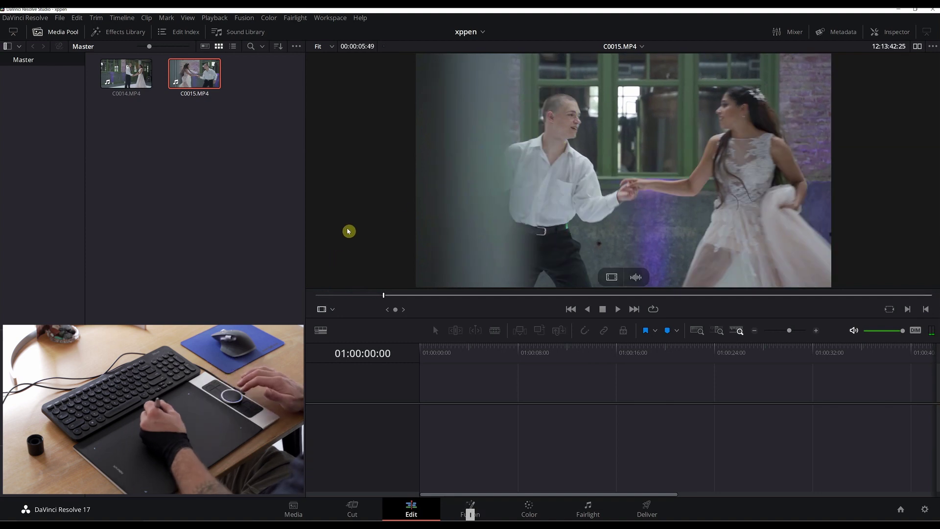
key("space")
key("space")
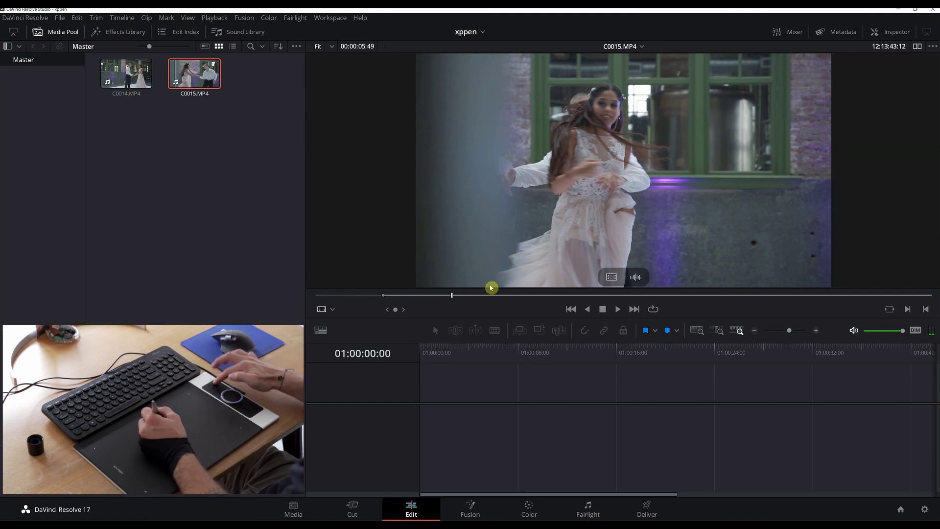
key("o")
left_click_drag(609, 278, 417, 414)
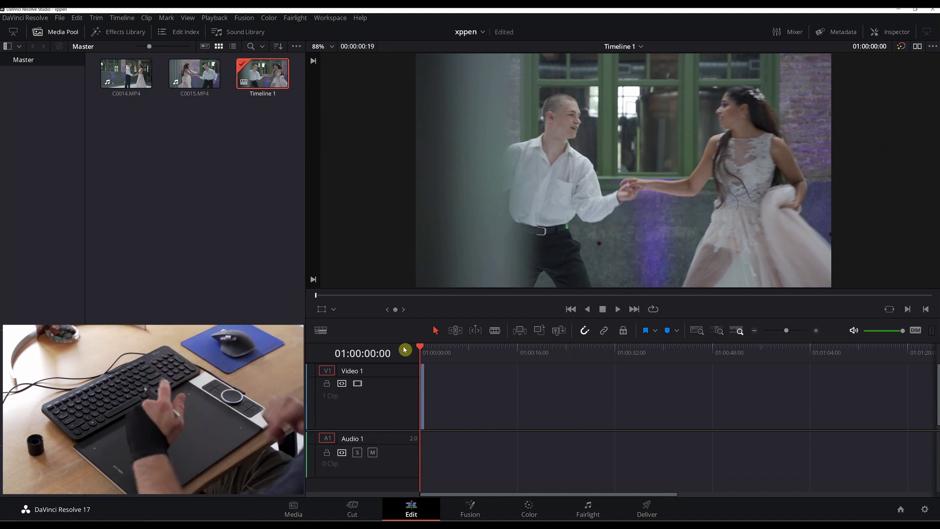
Mark a 00:00:01:07 In–Out section of C0014.MP4 and drop its video onto Video 2.
left_click(132, 81)
double_click(132, 81)
key("space")
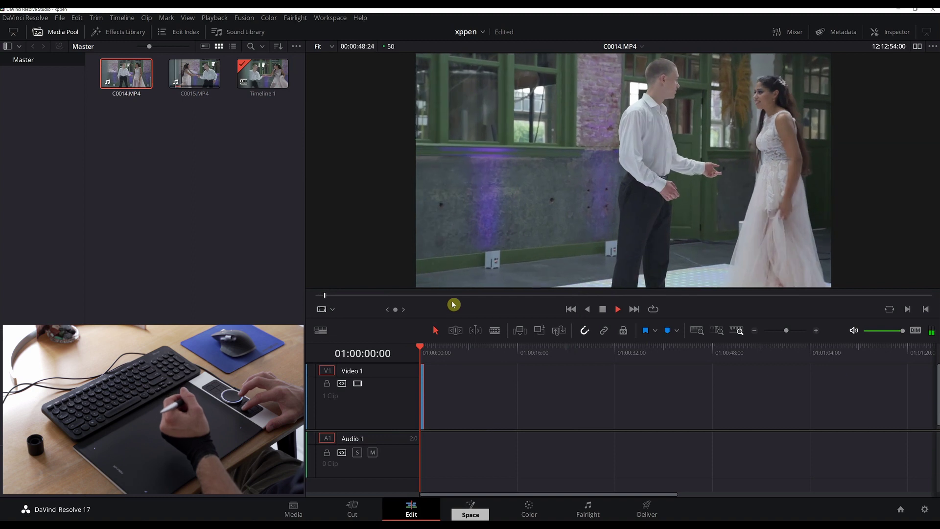
key("space")
left_click_drag(439, 295, 552, 301)
key("i")
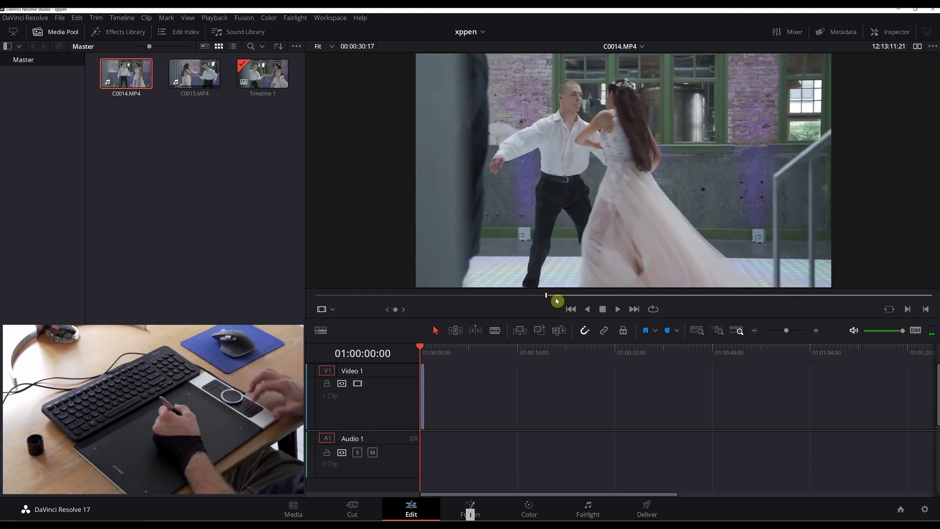
key("space")
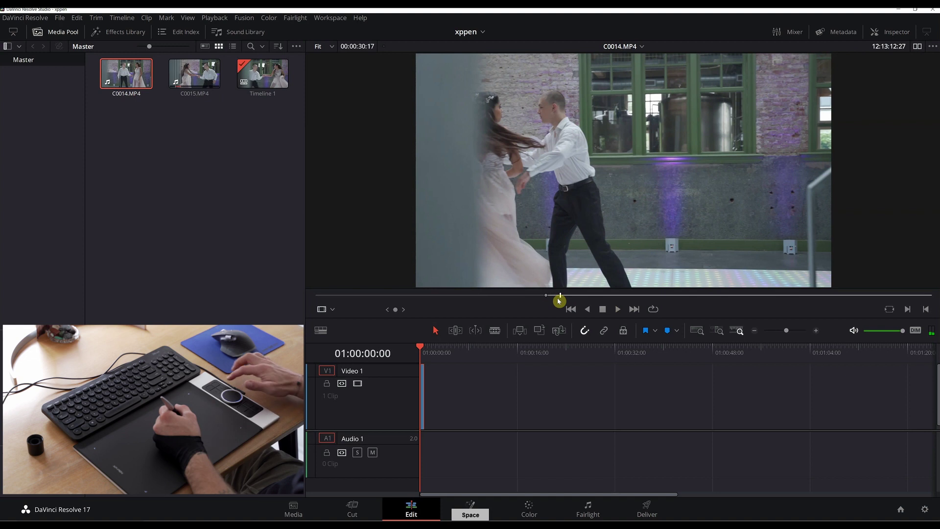
key("o")
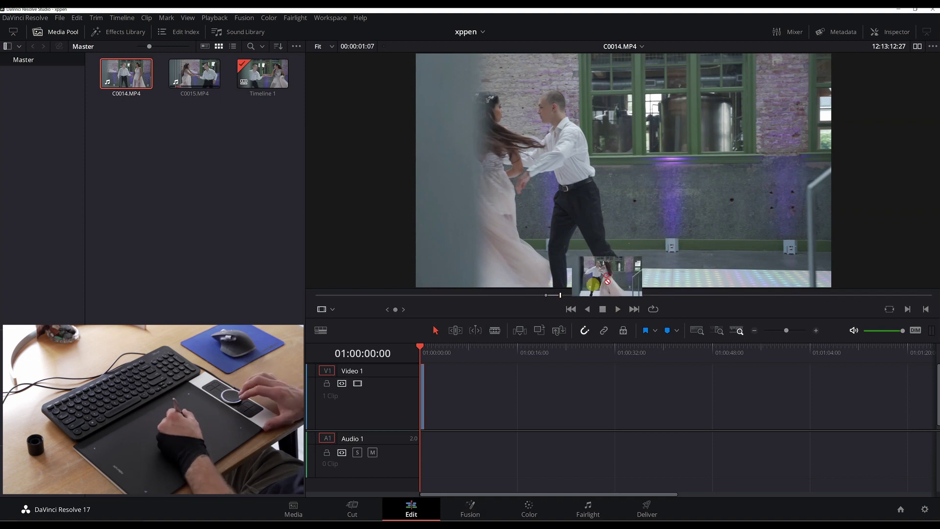
left_click_drag(596, 277, 430, 402)
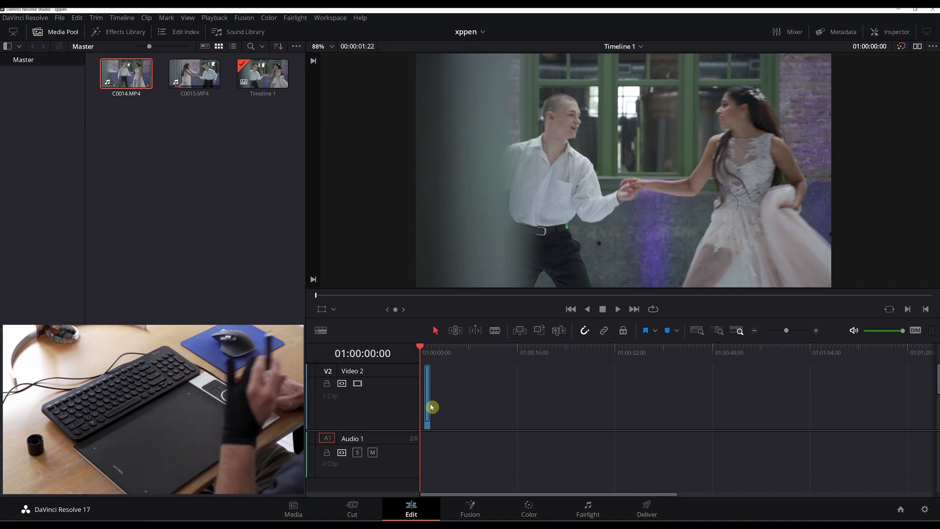
Zoom into the timeline and drag the C0014.MP4 clip 3 frames earlier on Video 2.
scroll(432, 407, "up", 5)
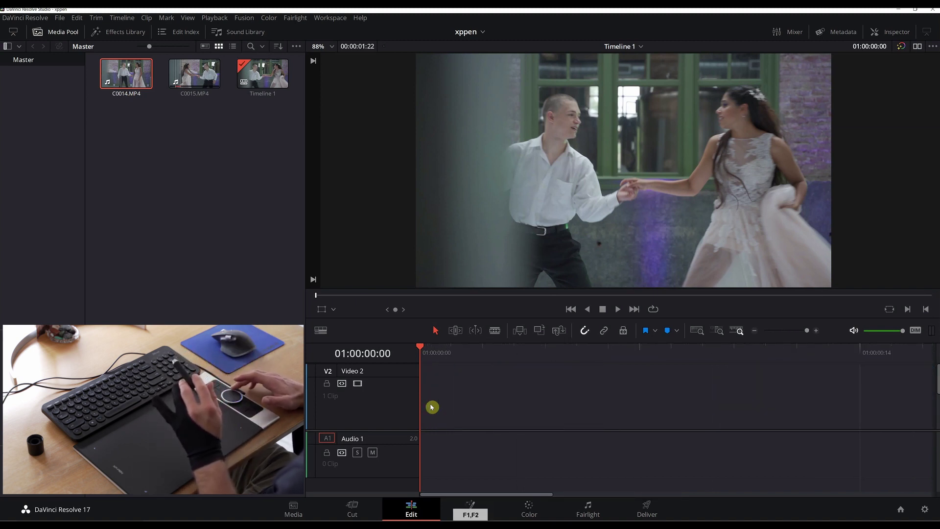
scroll(432, 407, "down", 10)
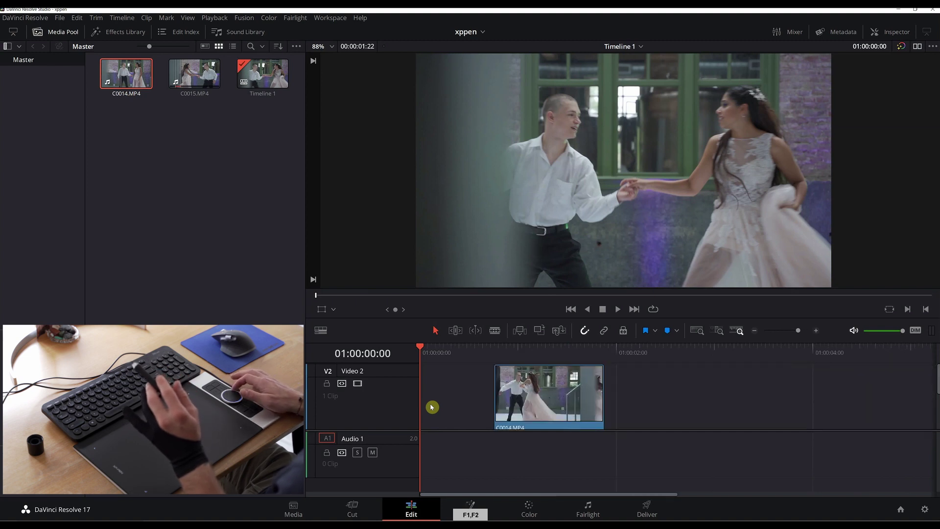
scroll(432, 407, "up", 5)
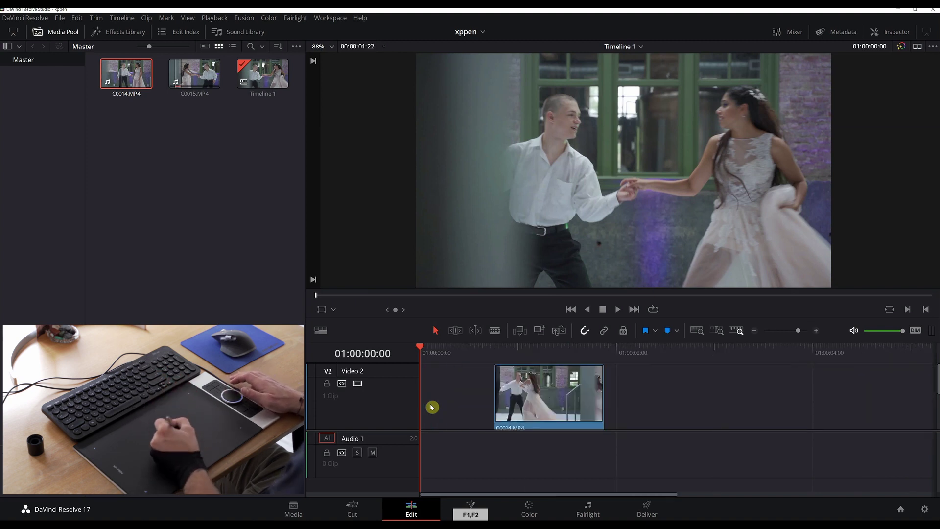
double_click(583, 405)
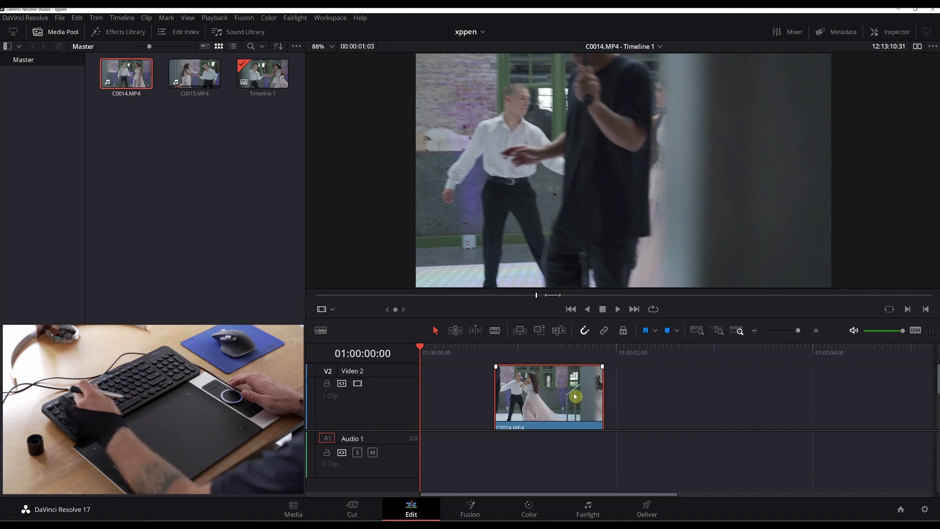
scroll(574, 395, "up", 3)
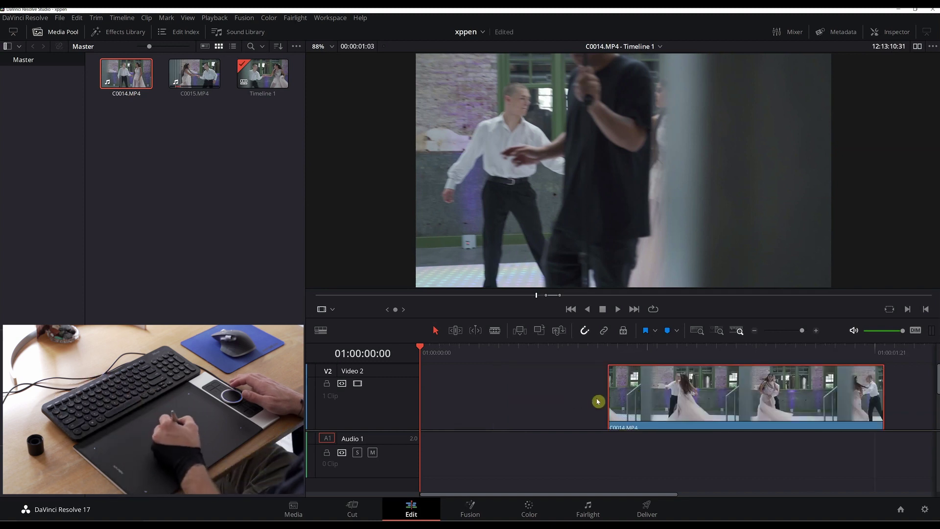
left_click_drag(613, 397, 421, 351)
Zoom the timeline around the clip and play from the playhead at 01:00:00:03.
key("ctrl+minus")
key("ctrl+minus")
key("ctrl+minus")
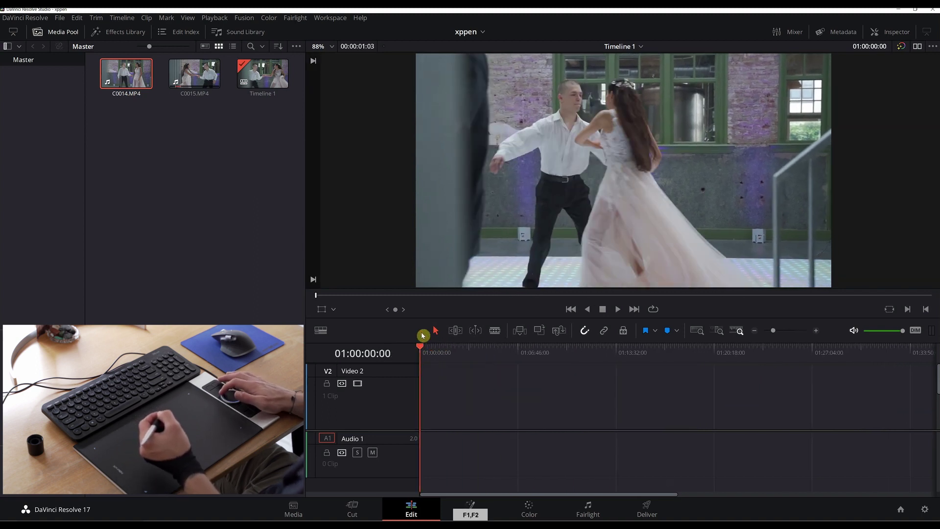
key("shift+z")
key("shift+z")
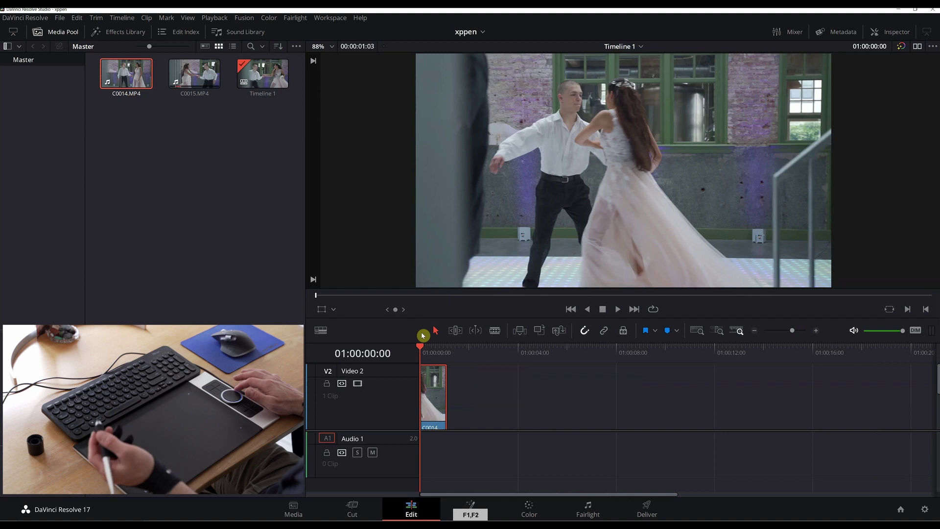
key("ctrl+equal")
key("ctrl+equal")
key("ctrl+equal")
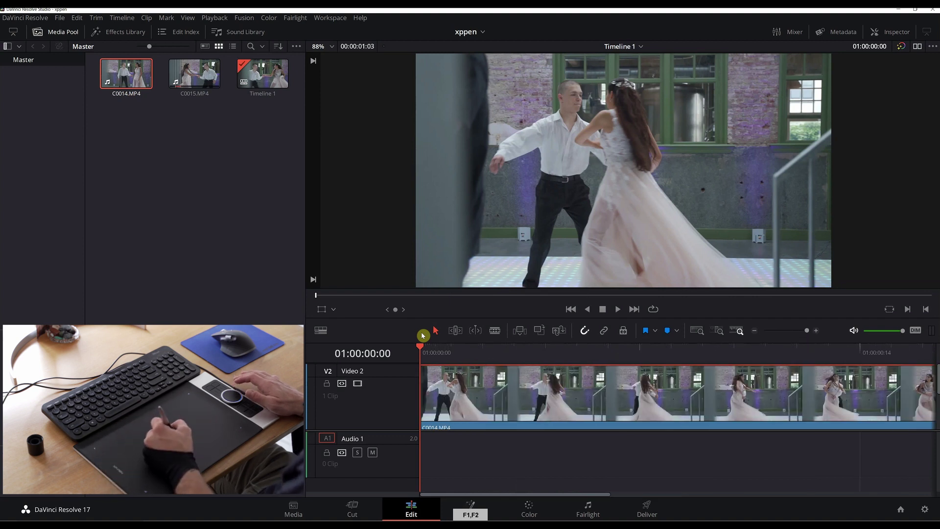
left_click(512, 351)
key("Home")
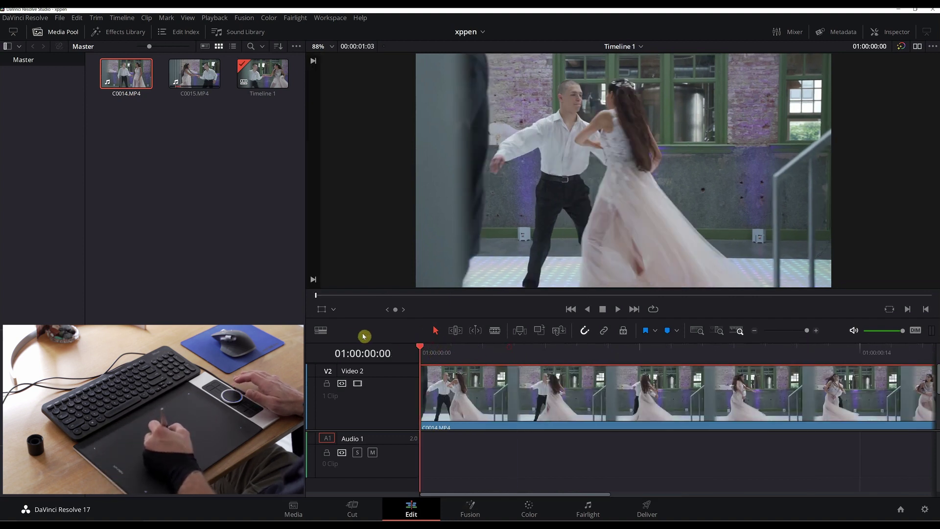
left_click(514, 356)
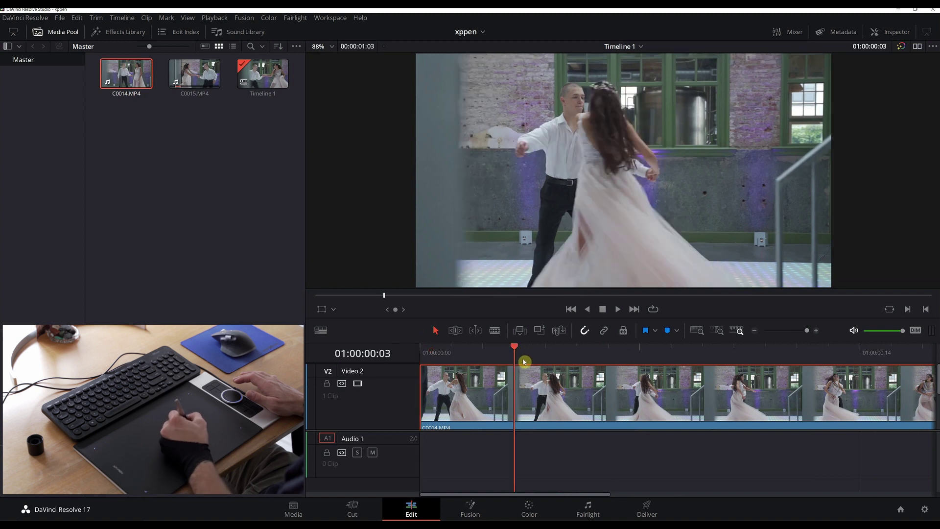
key("space")
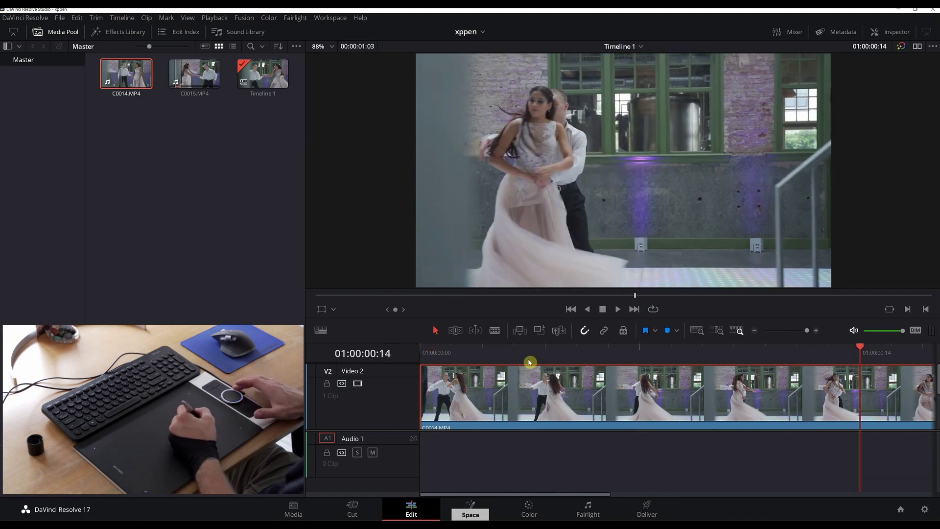
key("F1")
key("F2")
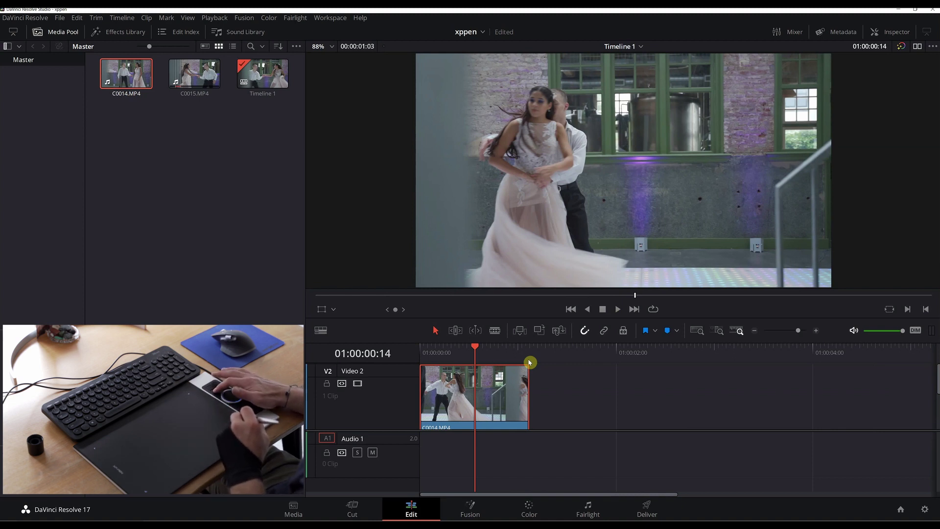
Split the clip at 01:00:00:14 and 01:00:00:23, delete then restore the middle piece.
key("ctrl+b")
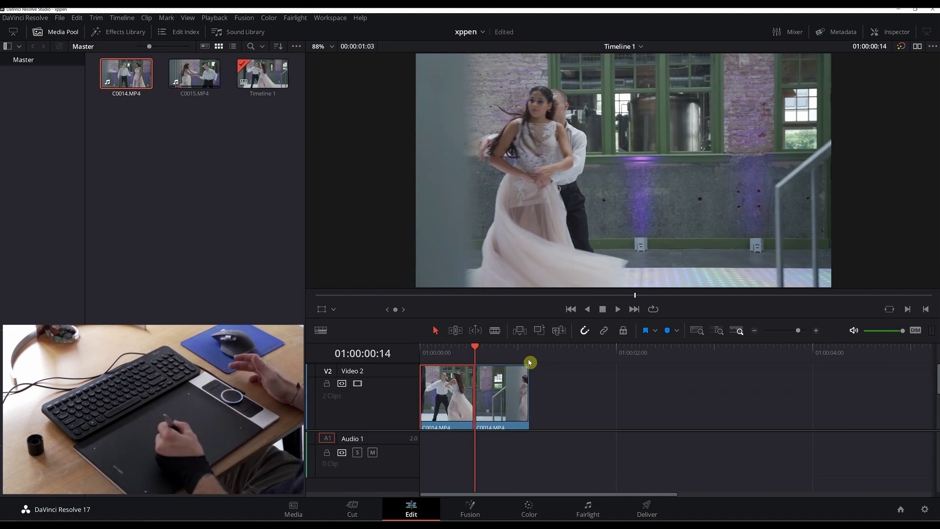
key("space")
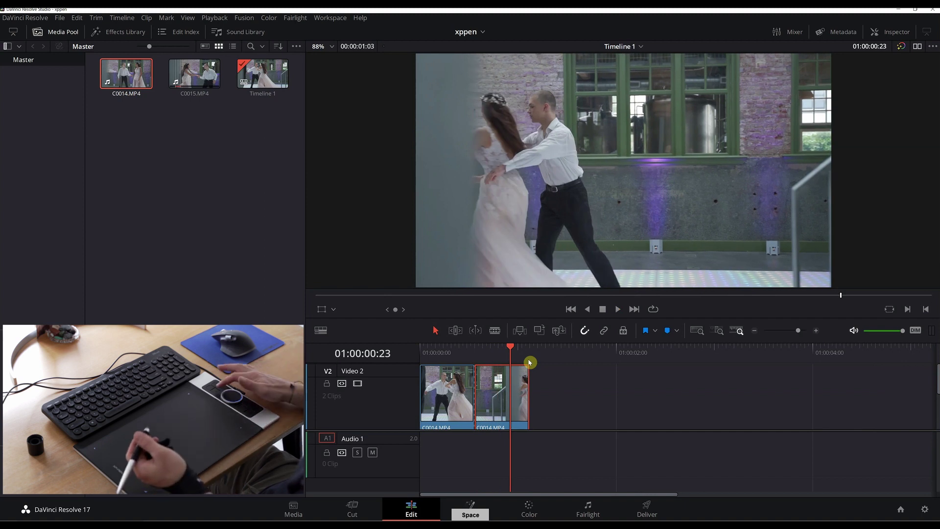
key("ctrl+b")
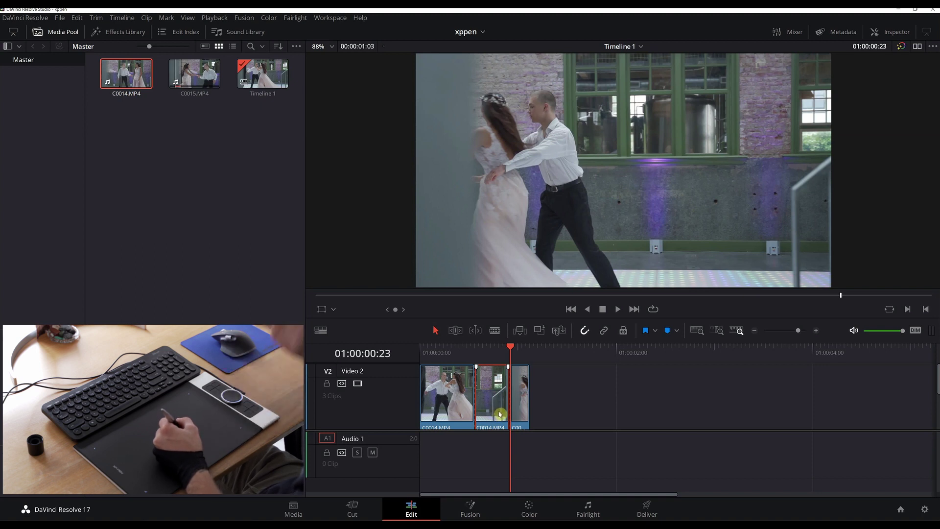
key("Delete")
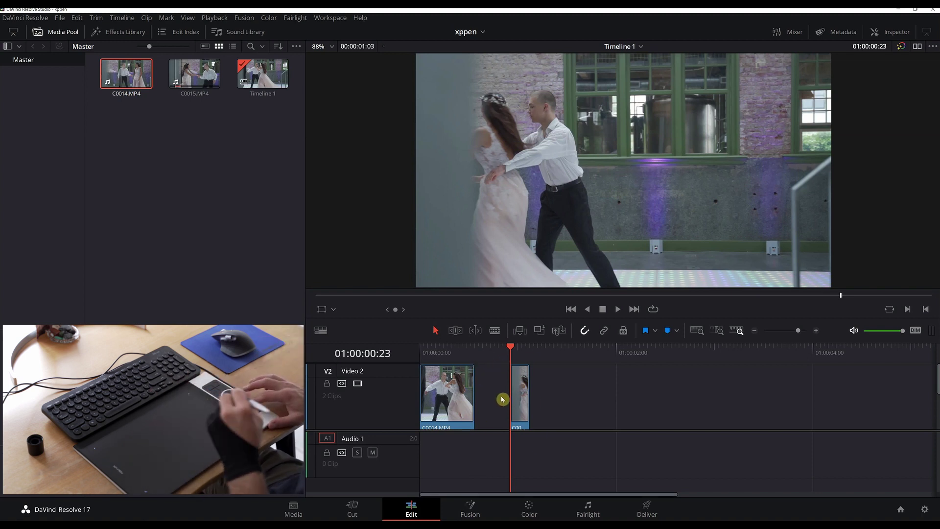
key("shift+F11")
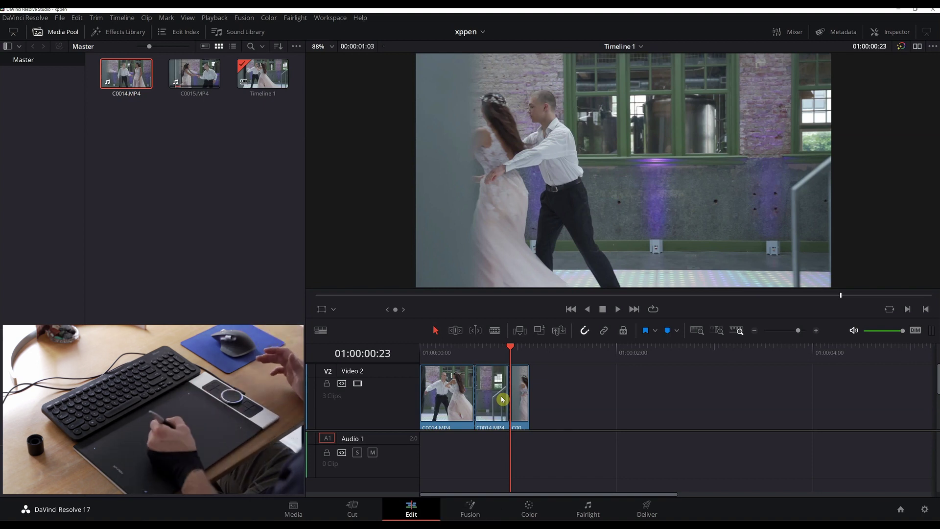
left_click_drag(509, 349, 433, 352)
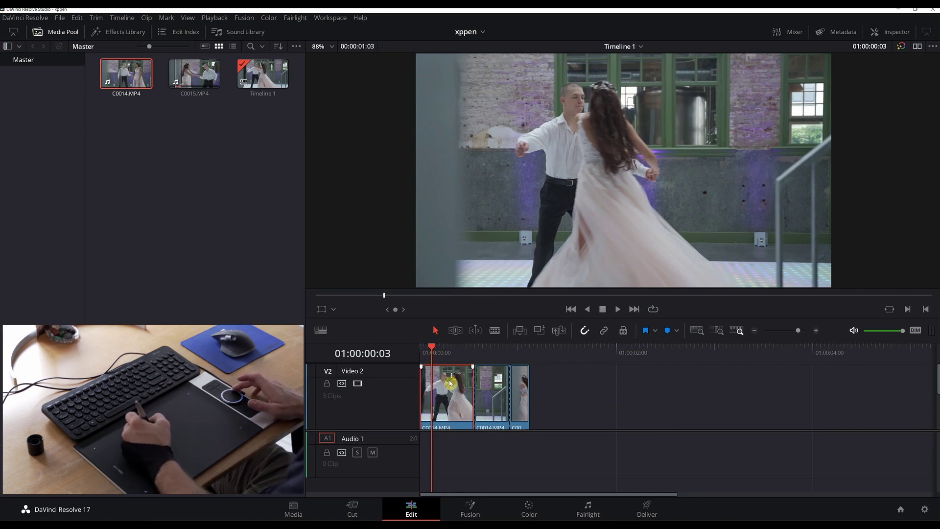
key("ctrl+equal")
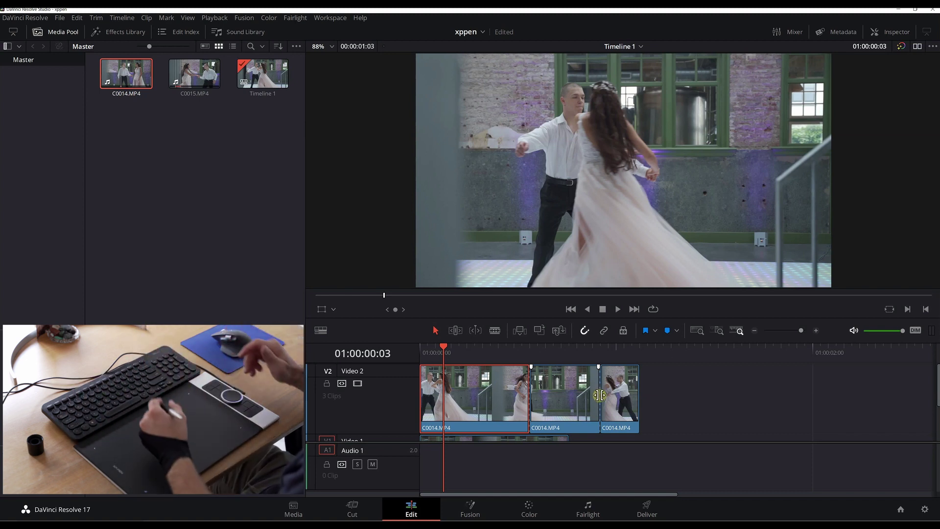
left_click(558, 388)
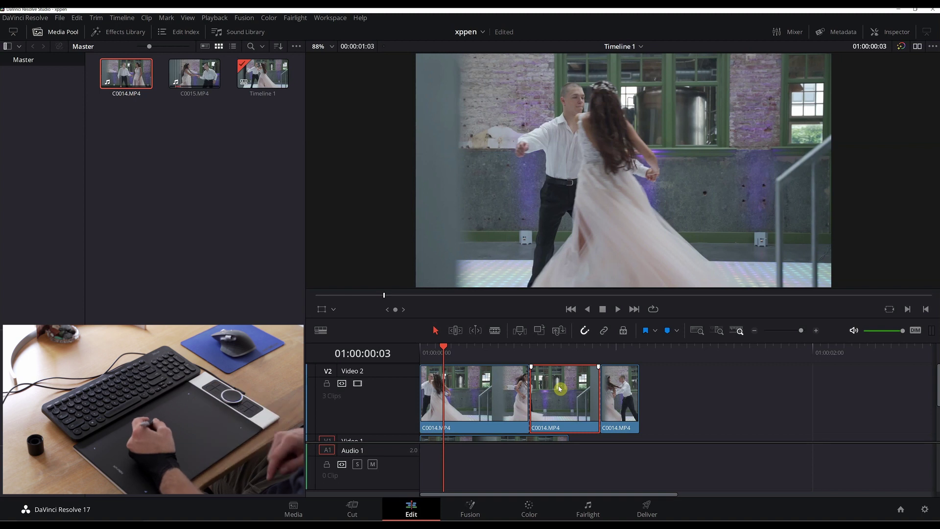
left_click(501, 391)
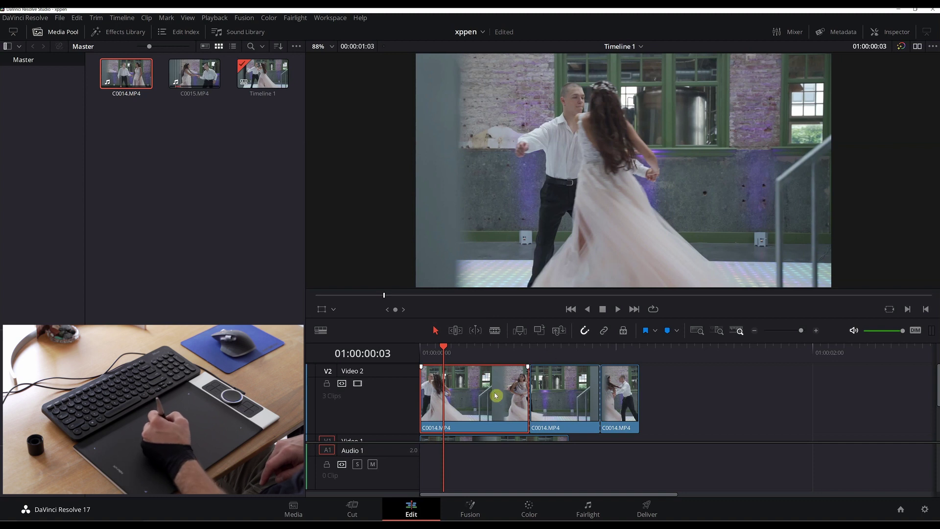
Bring up the context menu for the first C0014.MP4 piece on the Video 2 track.
right_click(497, 395)
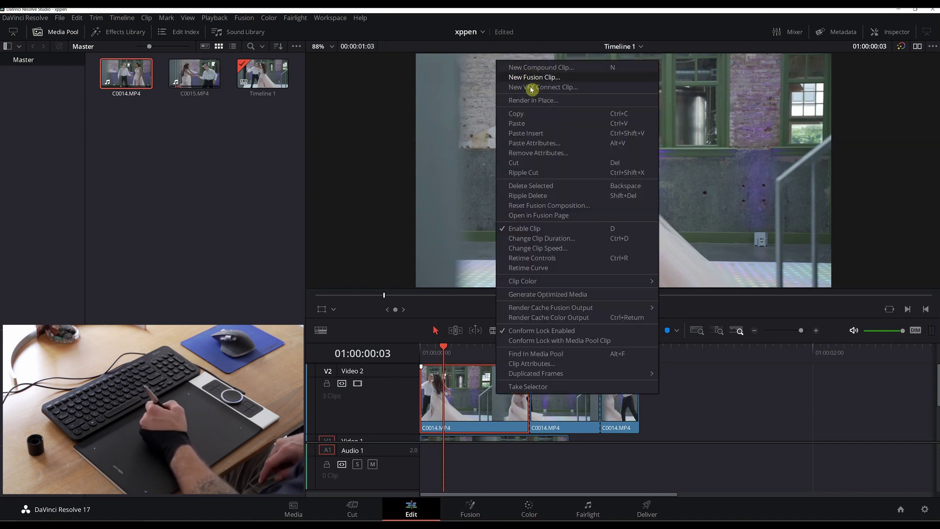